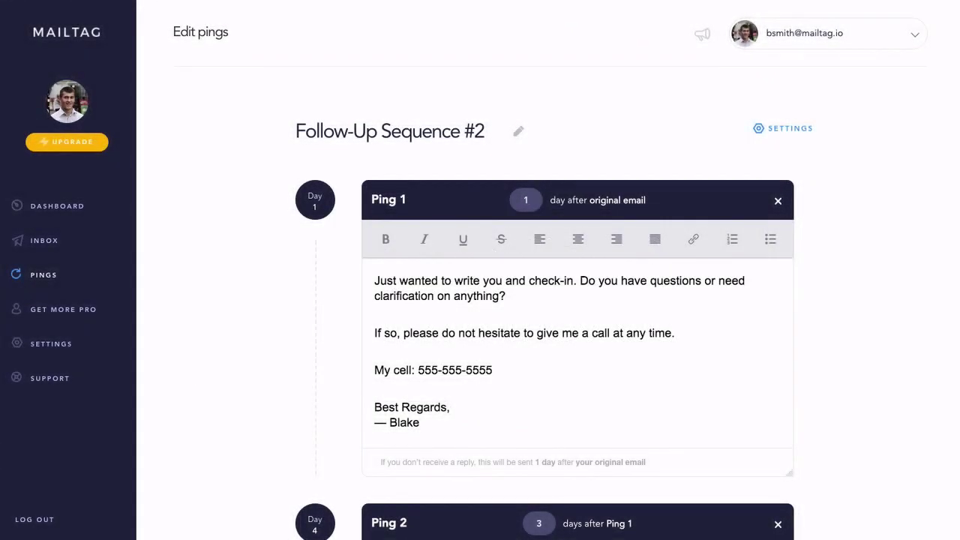
Attach Follow-Up Sequence #1 via the MailTag ping menu and send 'A Quick Question.'
scroll(545, 299, "down", 5)
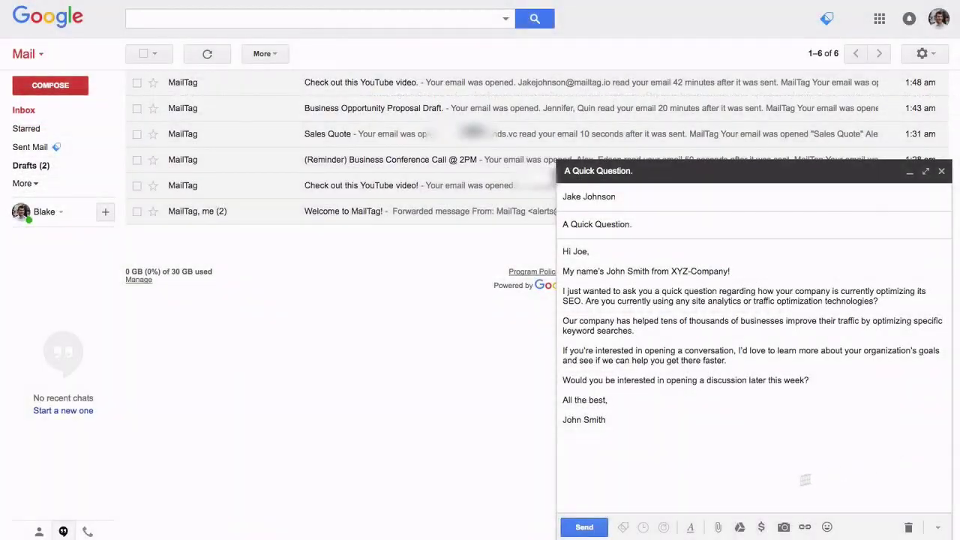
left_click(665, 526)
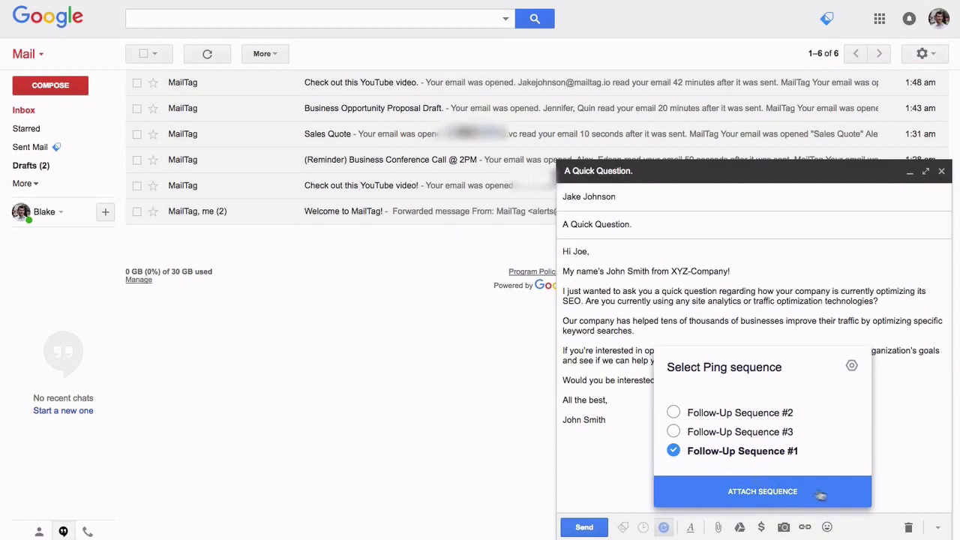
left_click(838, 498)
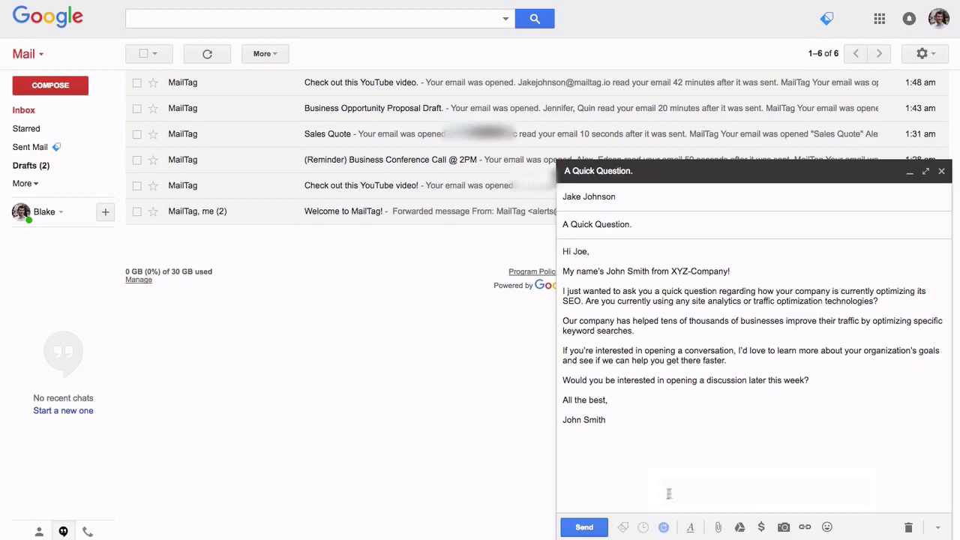
left_click(581, 526)
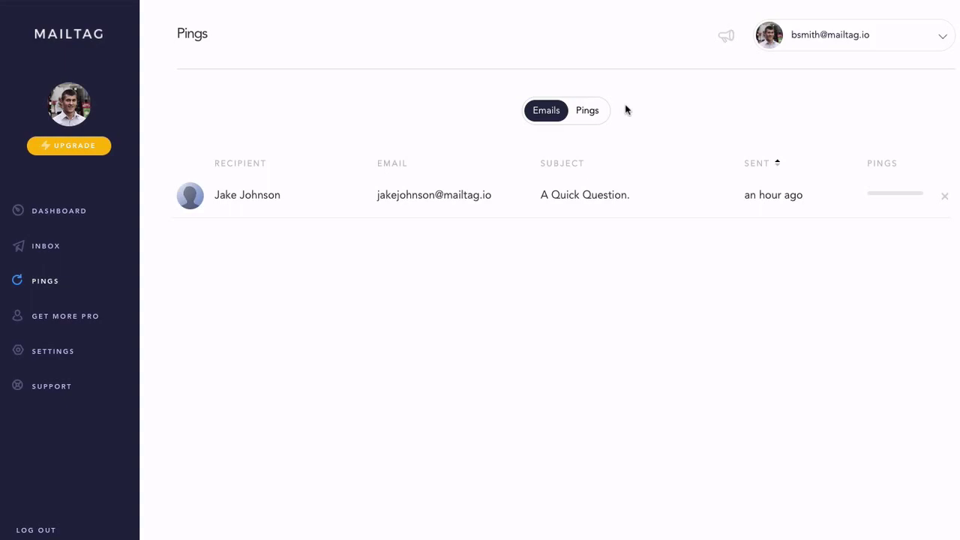
Switch MailTag's Emails/Pings toggle to Pings to list the ping sequences
left_click(594, 111)
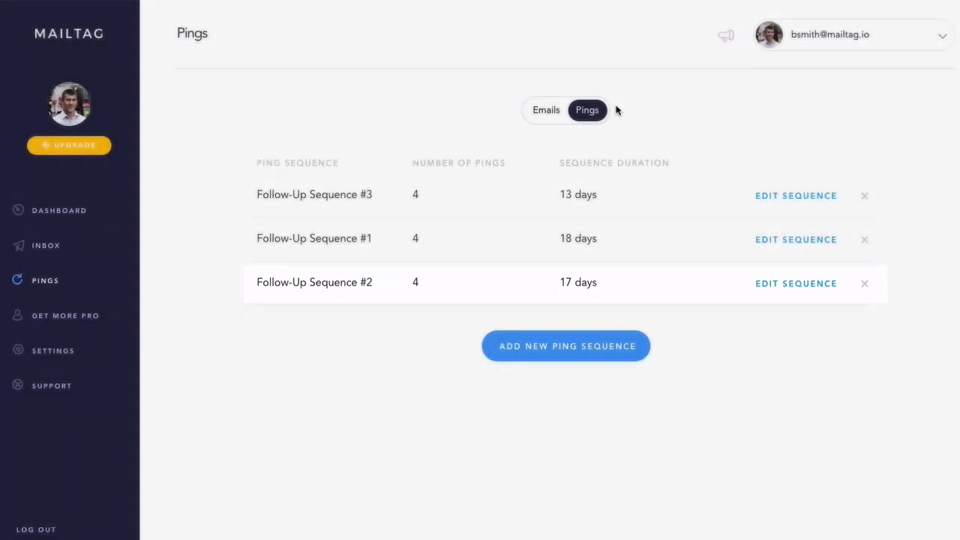
Open Follow-Up Sequence #2 and change Ping 1's 'check-in.' to 'check-in! :)'
left_click(783, 283)
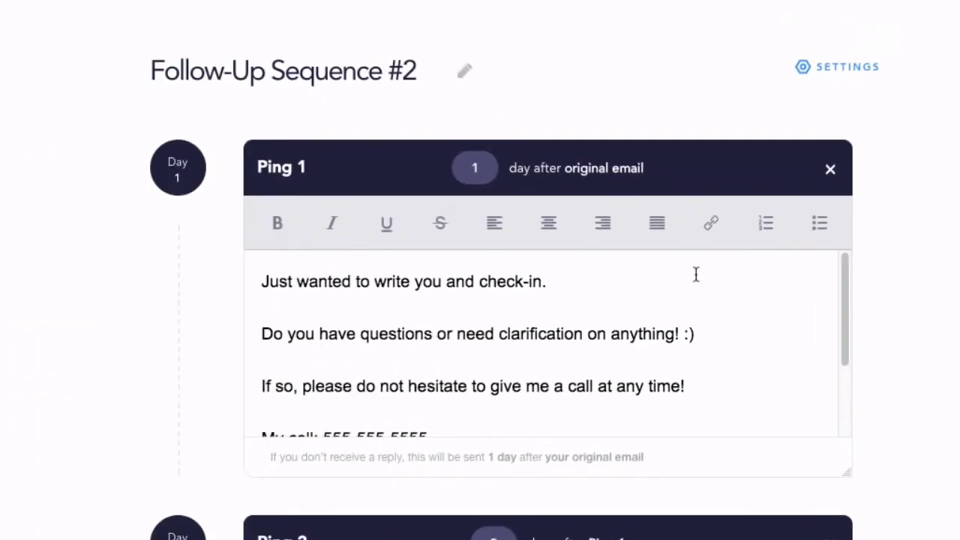
left_click(694, 280)
key("BackSpace")
type("! :)")
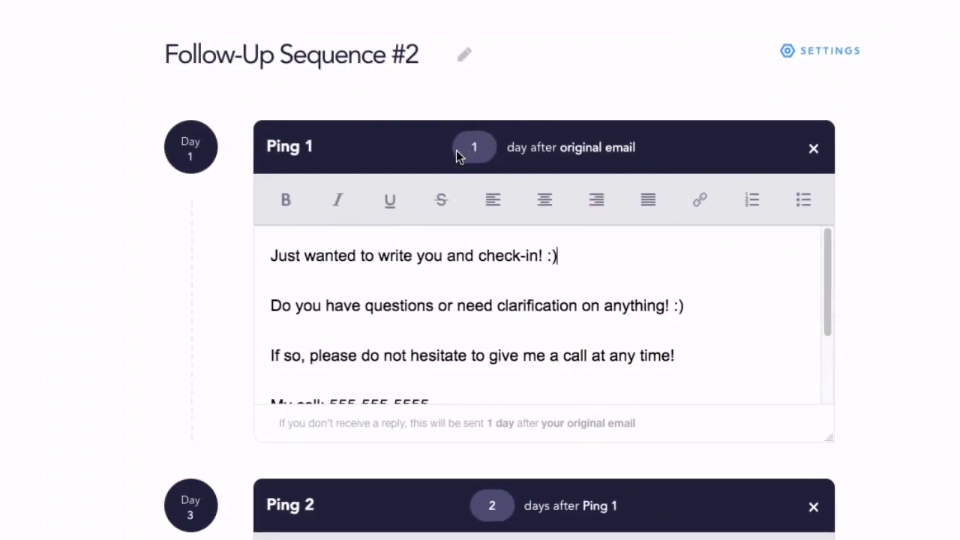
left_click(525, 206)
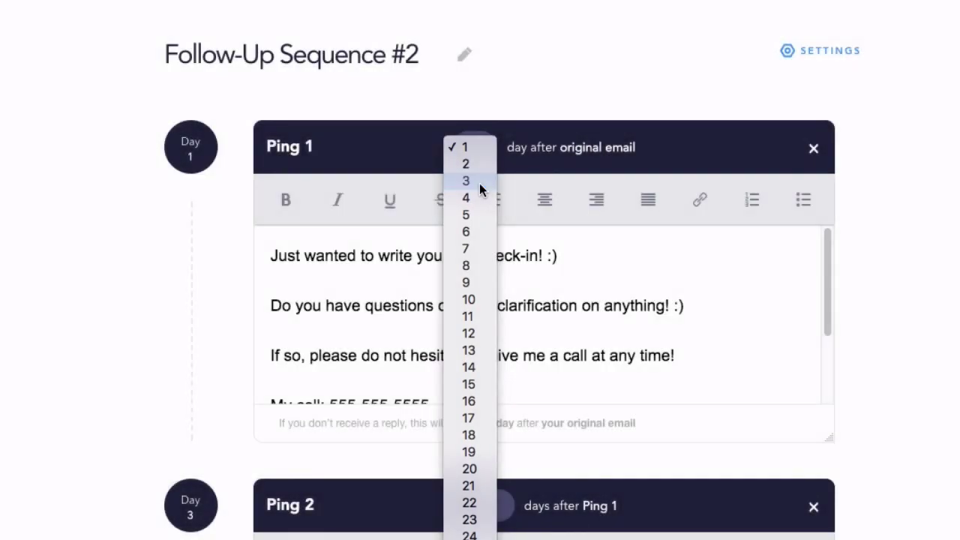
Set Ping 1 to 3 days after the original email and Ping 2 to 5 days after Ping 1
left_click(479, 183)
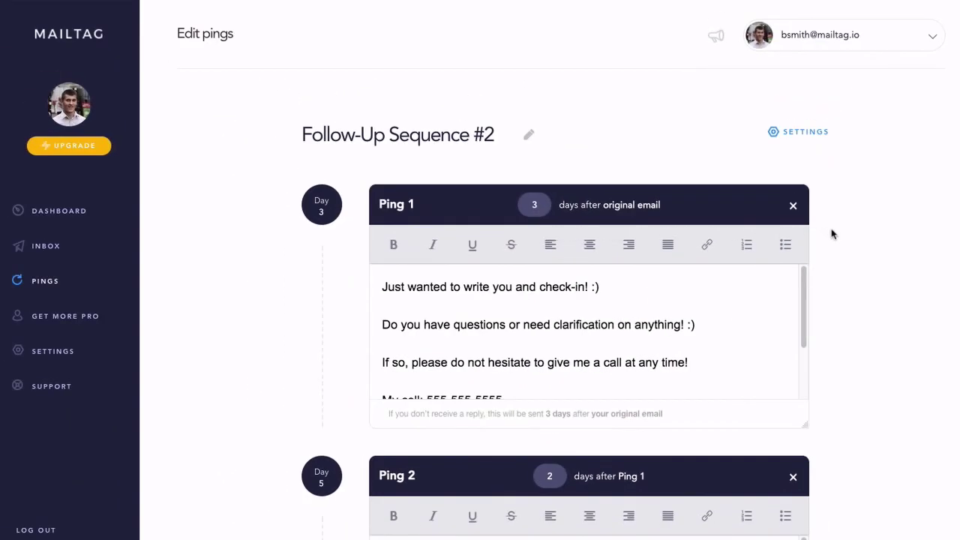
scroll(831, 234, "down", 2)
scroll(831, 234, "down", 4)
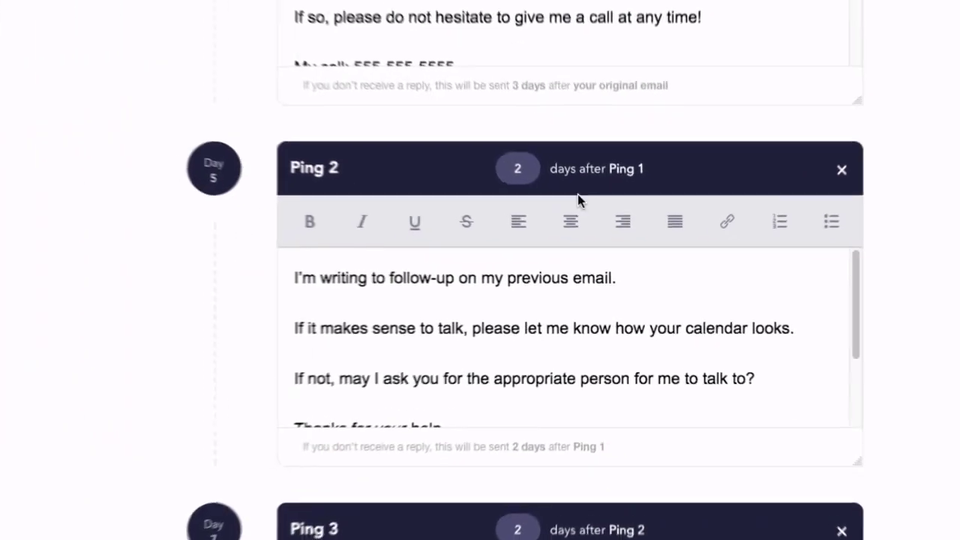
left_click(511, 178)
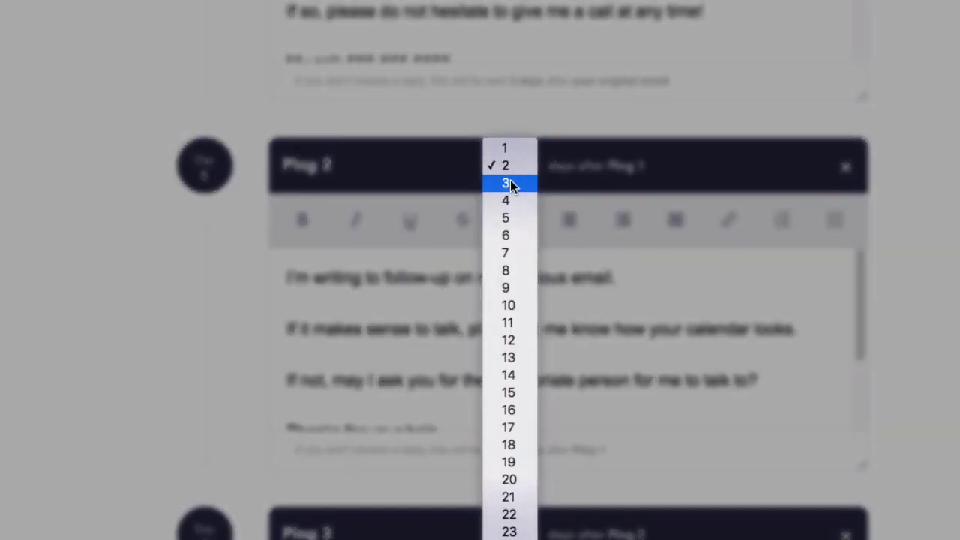
left_click(519, 218)
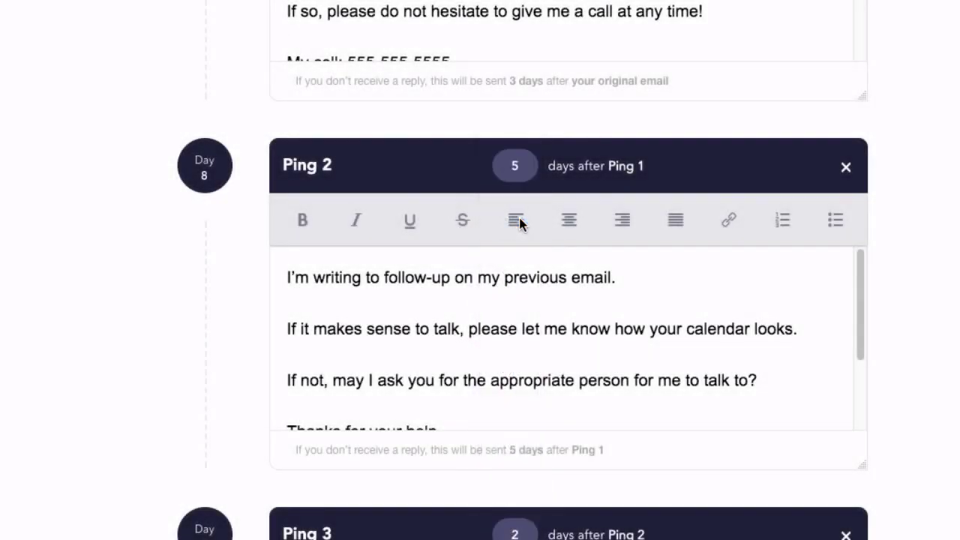
scroll(521, 218, "up", 4)
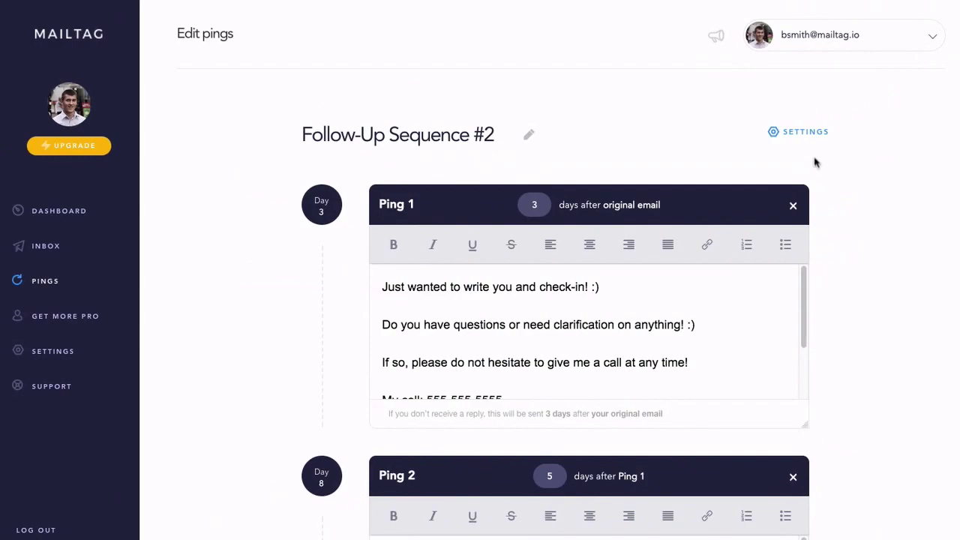
In the sequence settings, exclude Sunday and Saturday and enable specific sending times
left_click(874, 81)
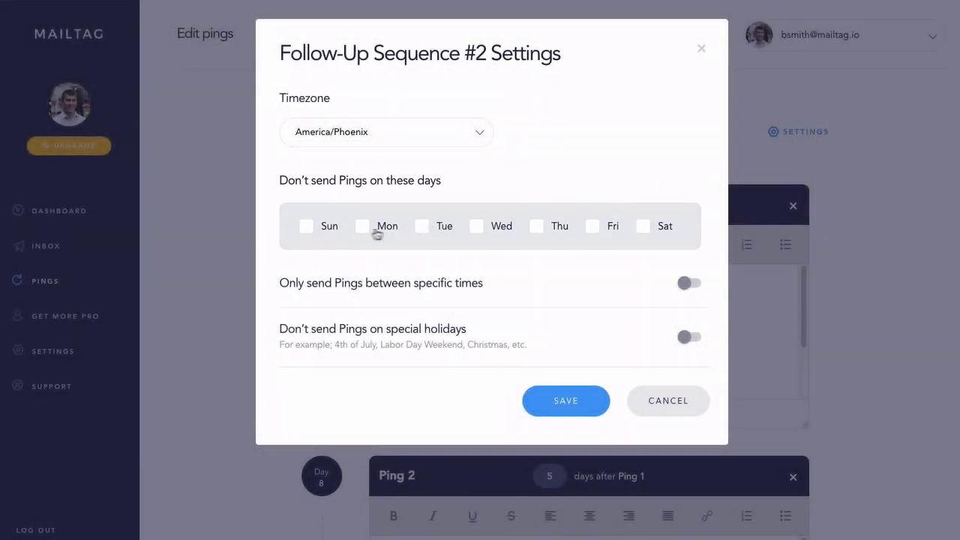
left_click(307, 227)
left_click(648, 233)
left_click(683, 284)
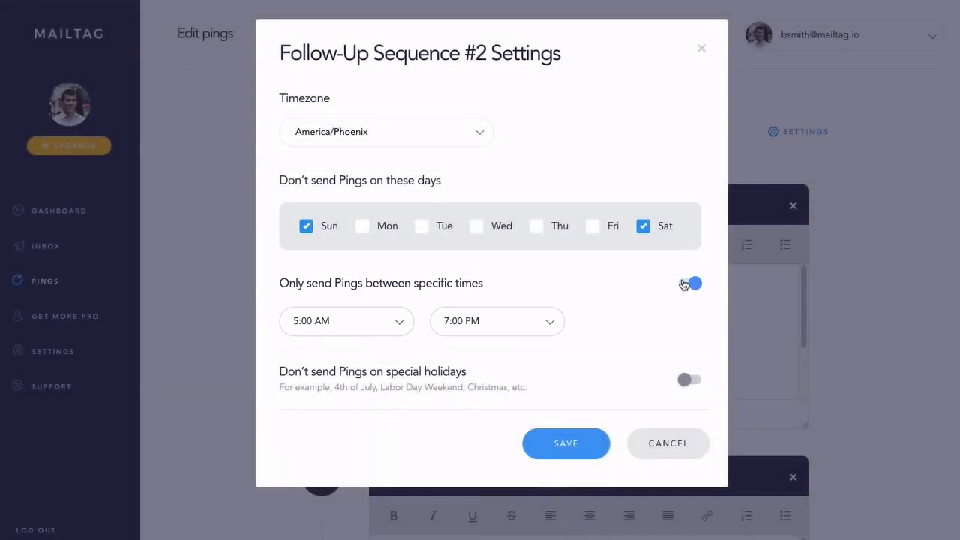
Limit sending to 08:00 AM–05:00 PM and turn on skipping special holidays
left_click(404, 325)
scroll(391, 350, "down", 3)
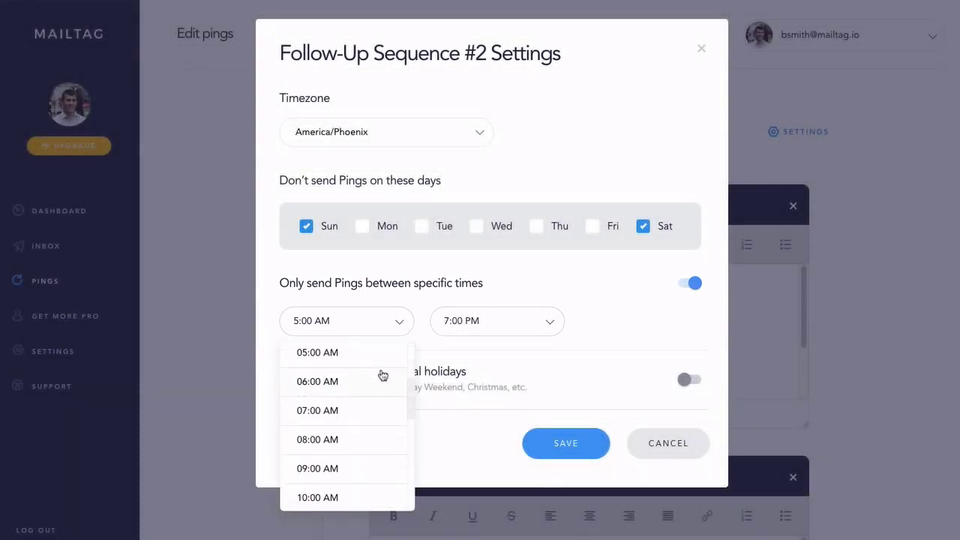
left_click(377, 417)
left_click(461, 329)
scroll(482, 403, "down", 10)
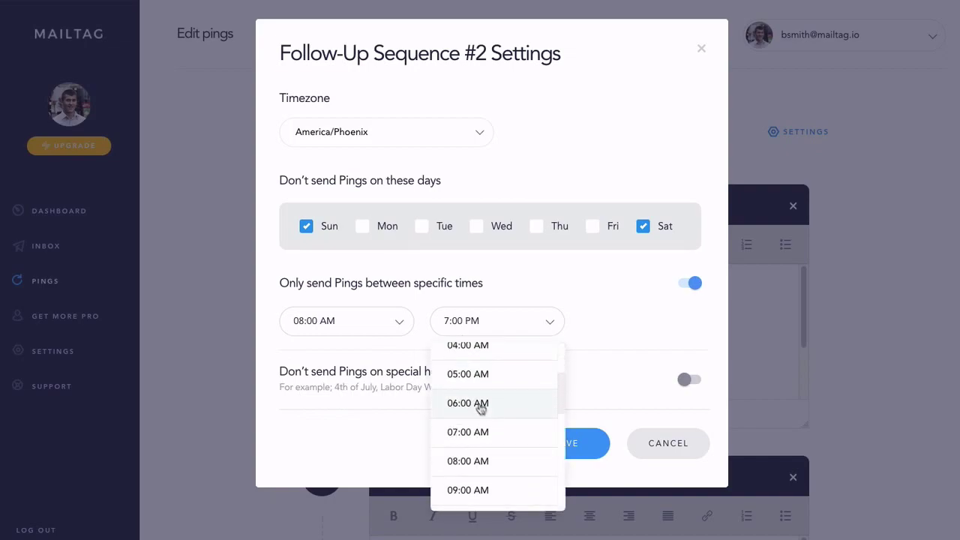
scroll(486, 426, "down", 2)
left_click(490, 434)
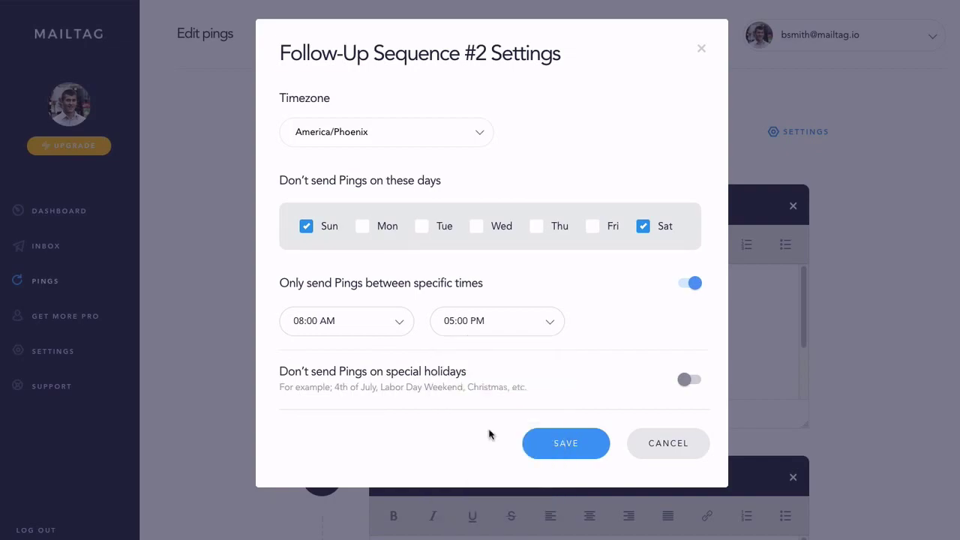
left_click(682, 387)
Save the settings dialog, then save the edited Follow-Up Sequence #2 ping sequence
left_click(565, 443)
scroll(845, 407, "down", 10)
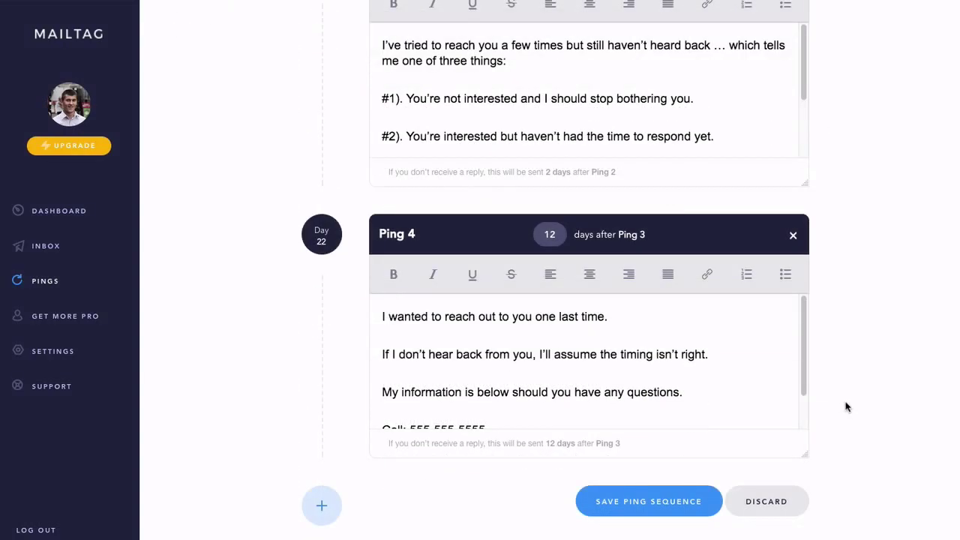
left_click(660, 499)
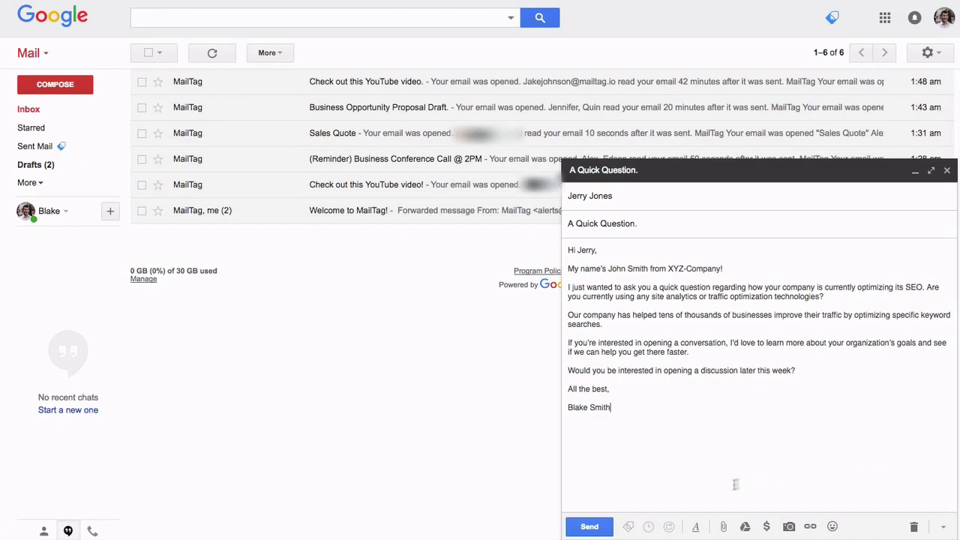
Select Follow-Up Sequence #2 in the MailTag ping menu and attach it to the draft
left_click(669, 526)
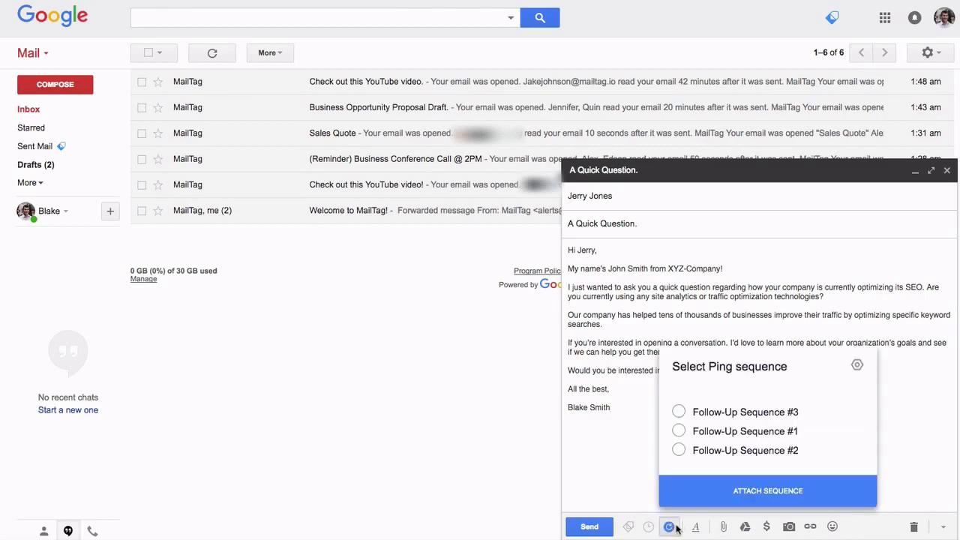
left_click(728, 454)
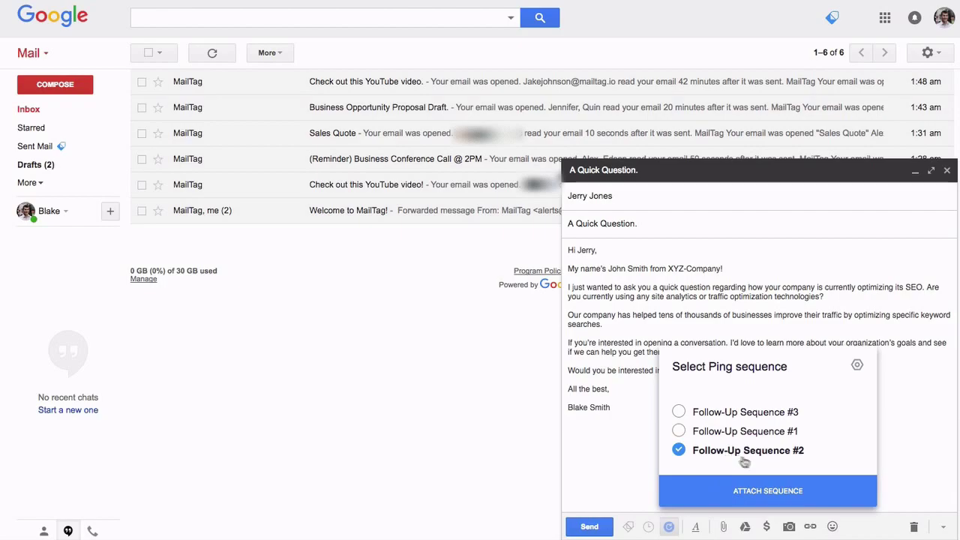
left_click(824, 495)
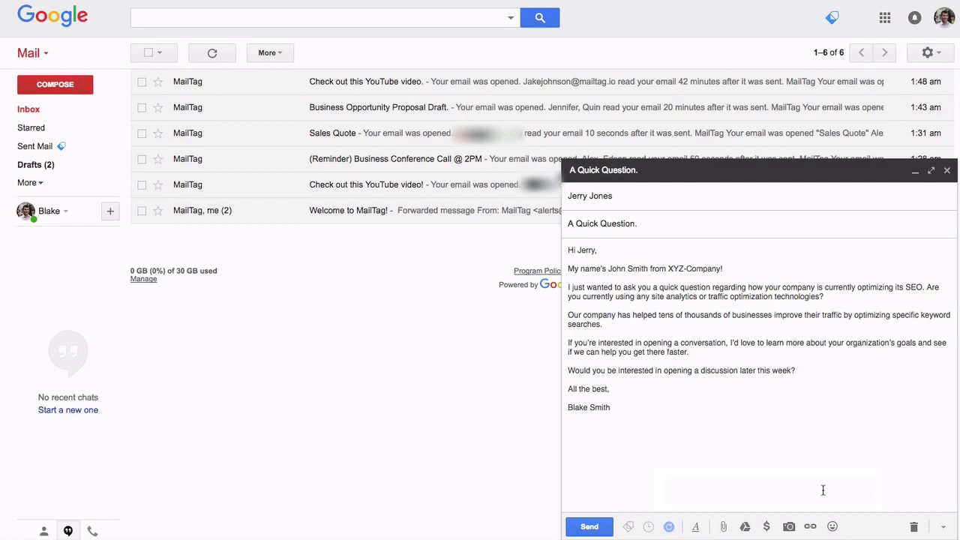
Uncheck Follow-Up Sequence #2 in the ping menu and return to the draft's message body
left_click(668, 526)
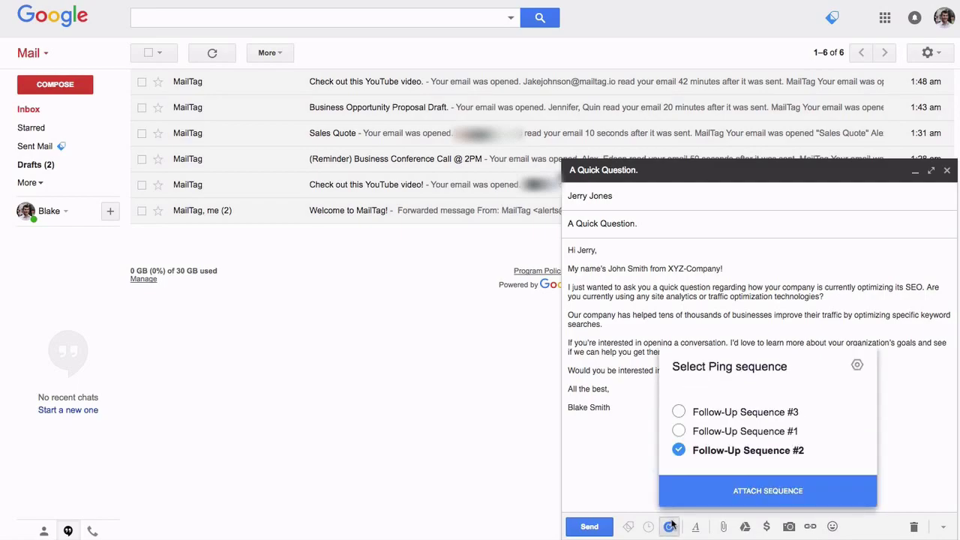
left_click(720, 450)
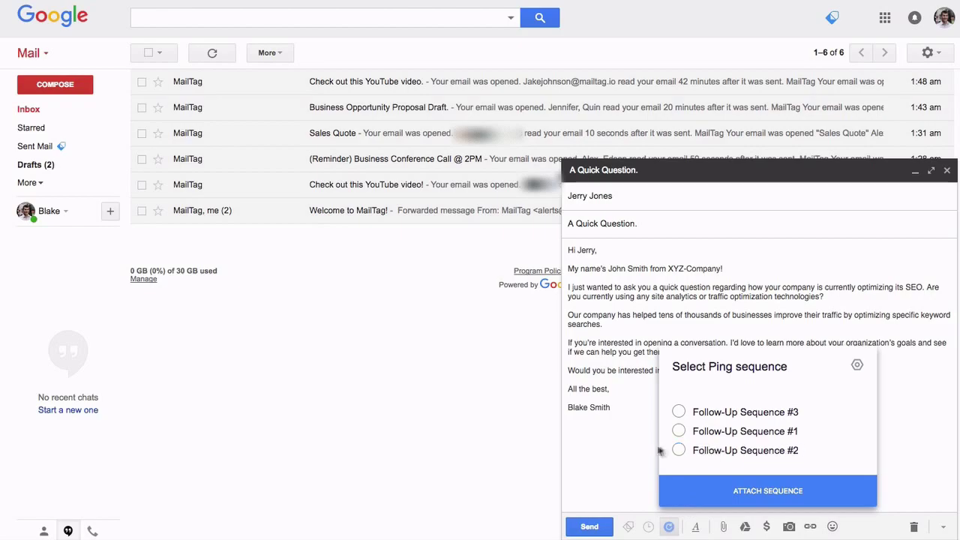
left_click(632, 446)
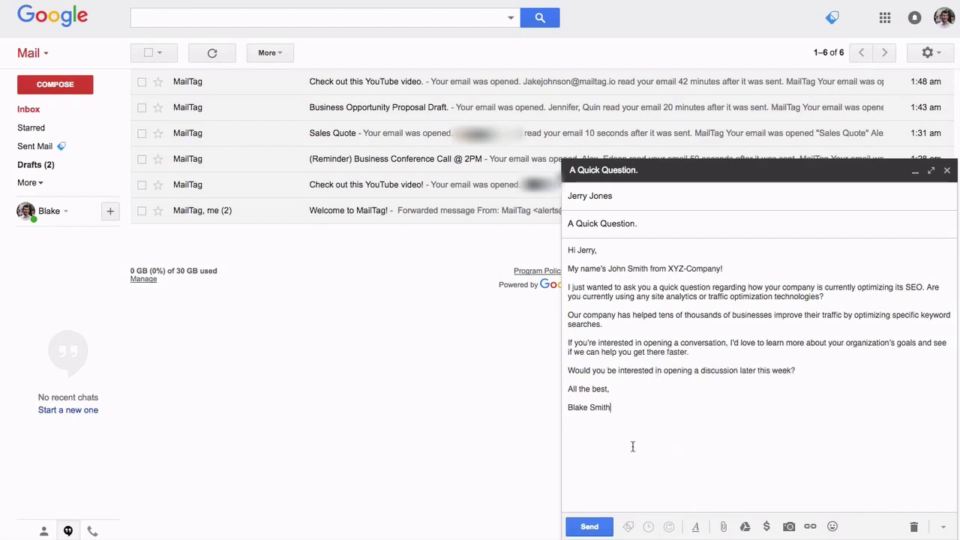